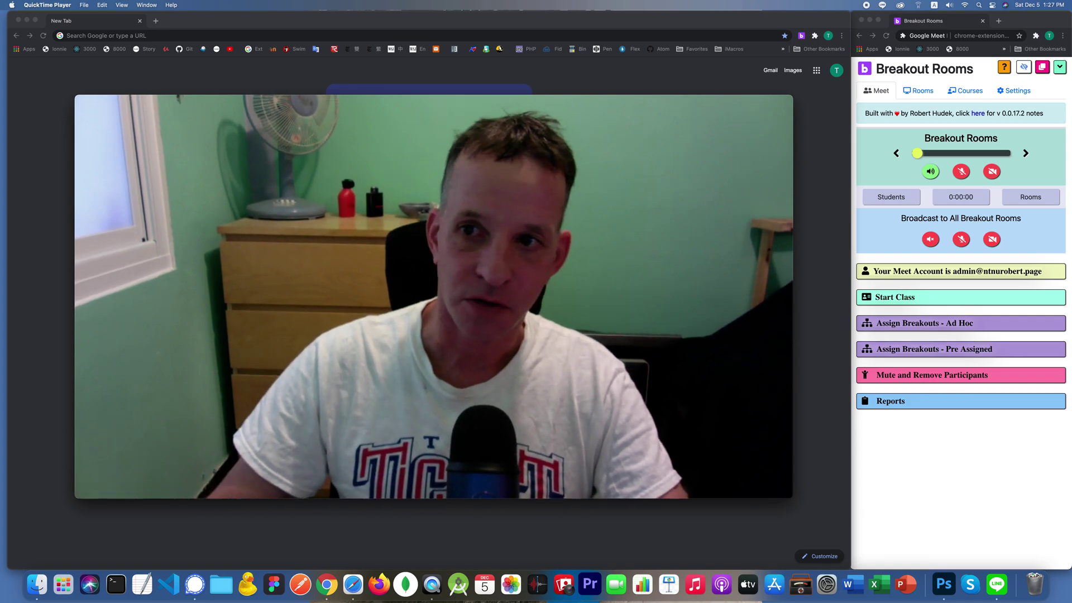
mouse_move(347, 378)
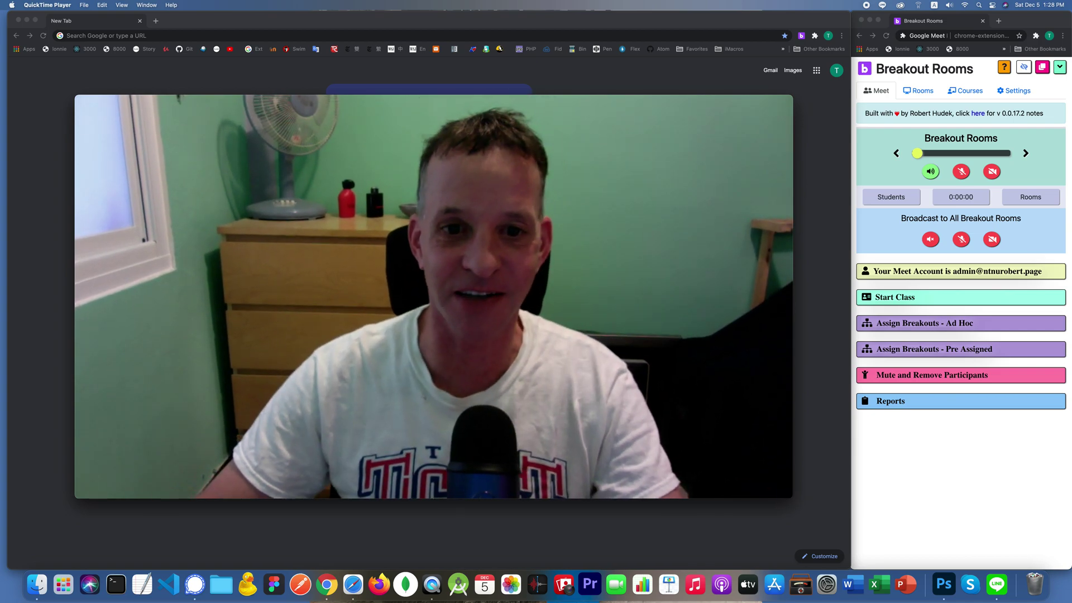
mouse_move(289, 407)
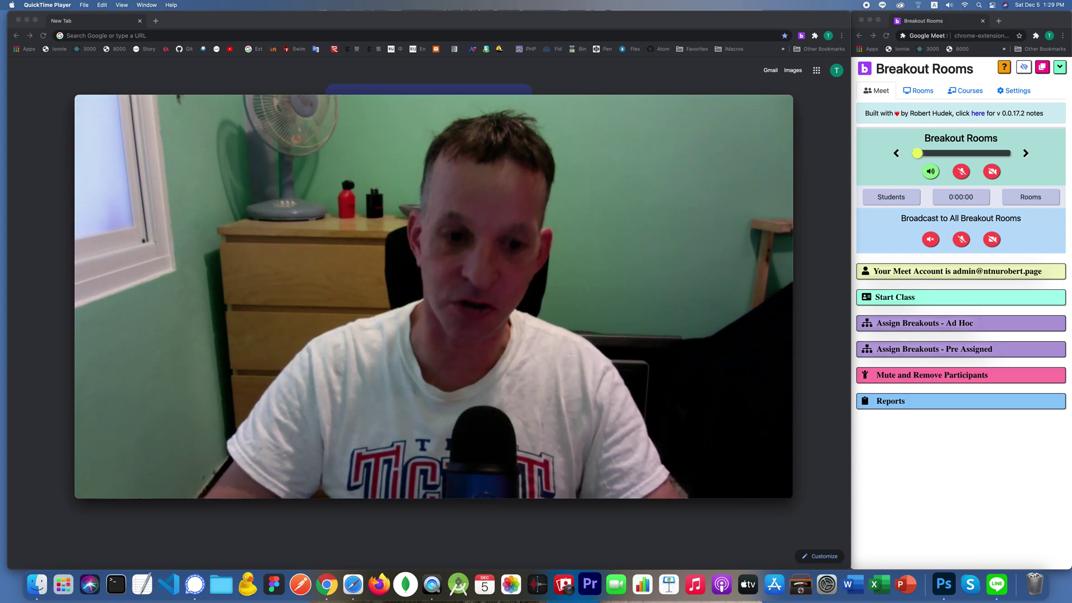
mouse_move(215, 393)
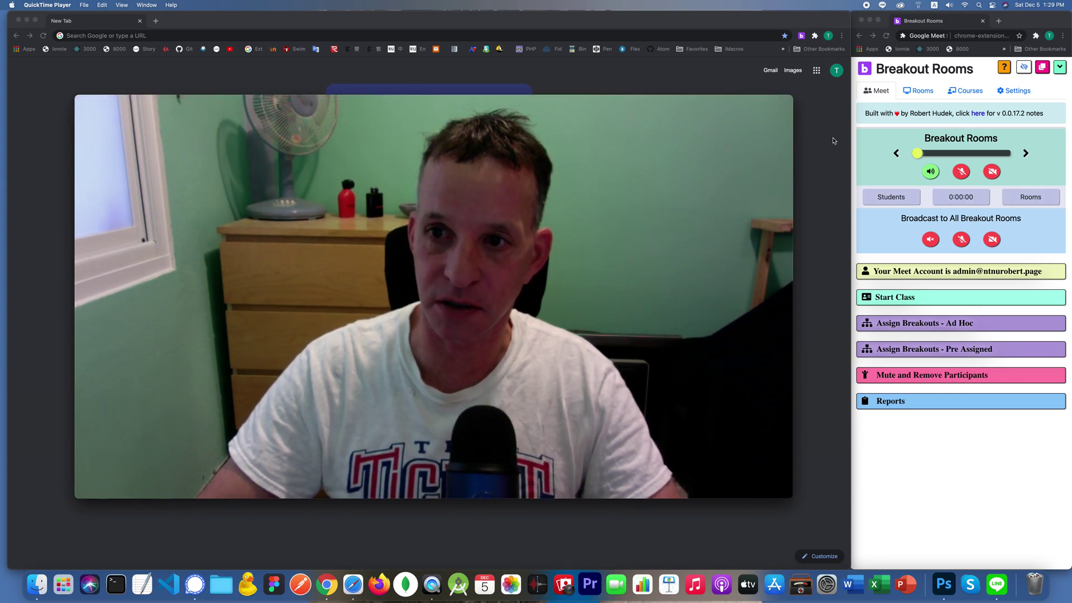
Expand the Start Class section and open both the main room and the 3 breakout rooms for My Course
left_click(915, 297)
left_click(915, 296)
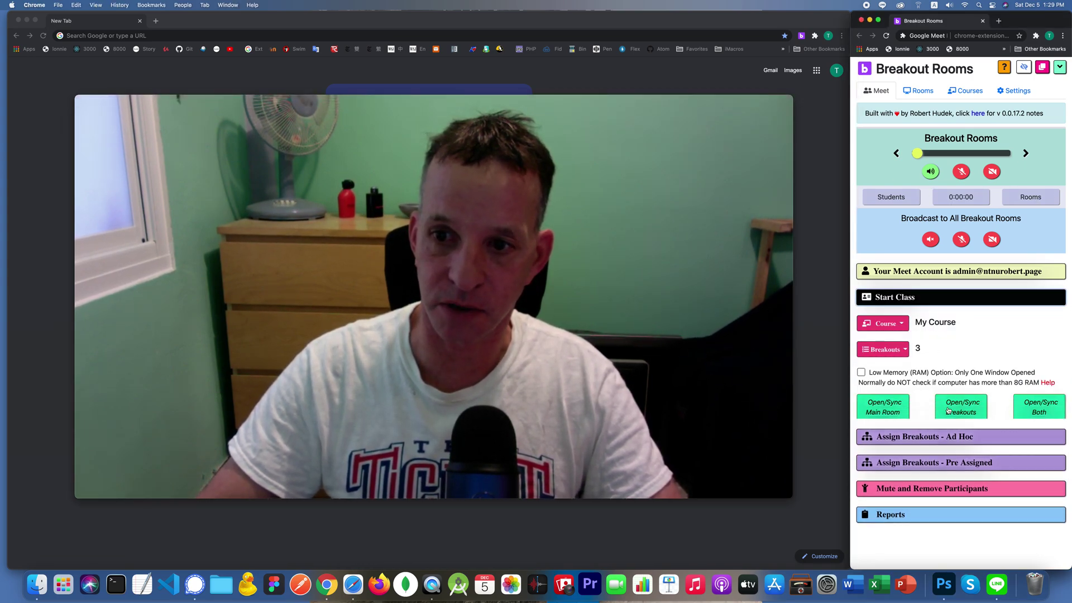
left_click(1032, 418)
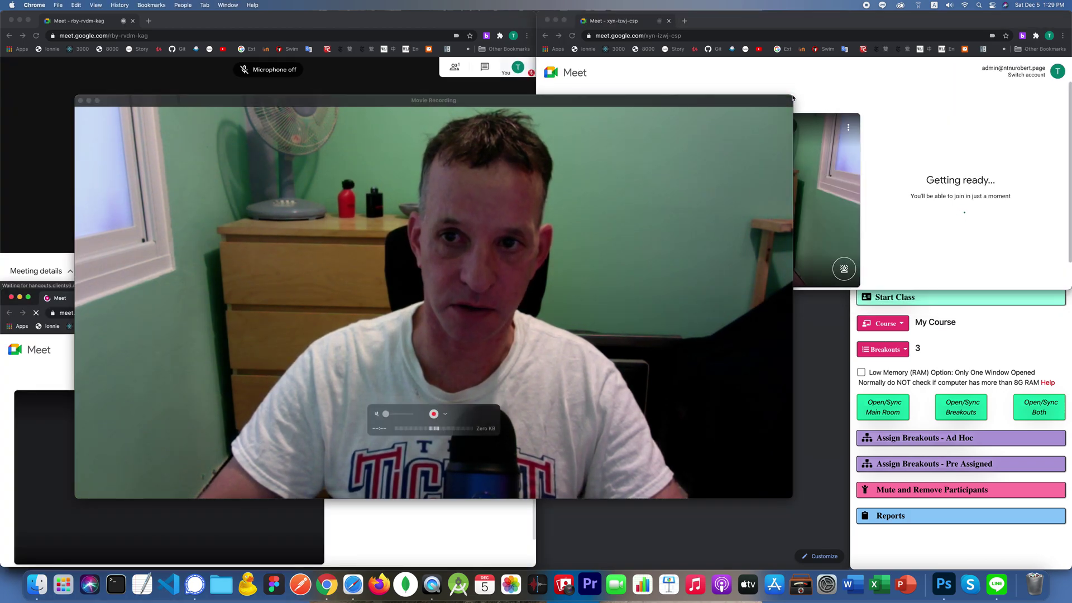
Shrink the webcam preview and place it over the room 2 window, leaving the Main meeting window active
left_click_drag(793, 98, 141, 350)
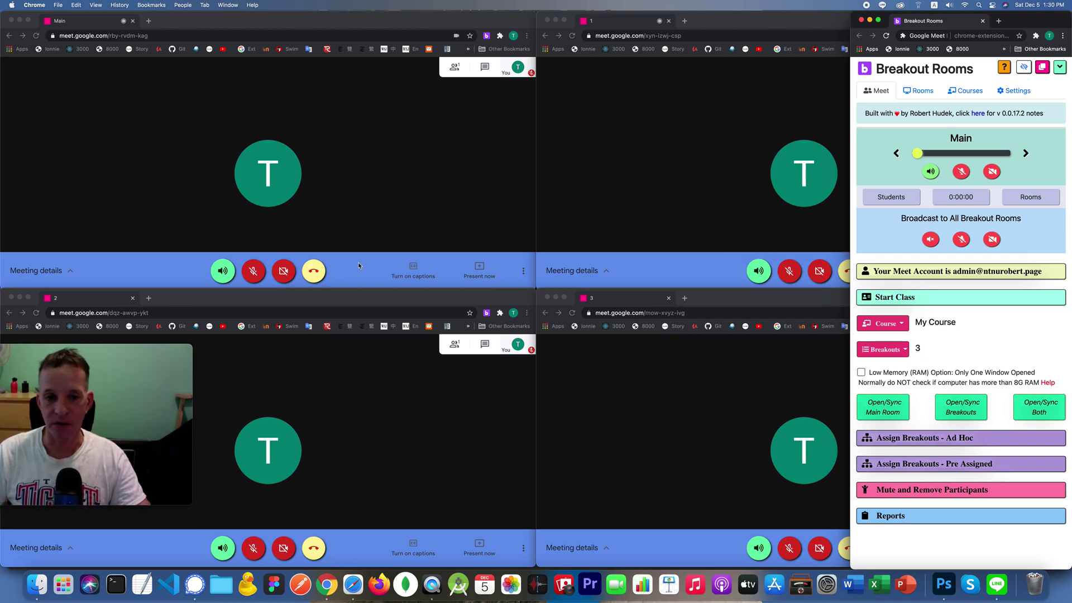
left_click(395, 207)
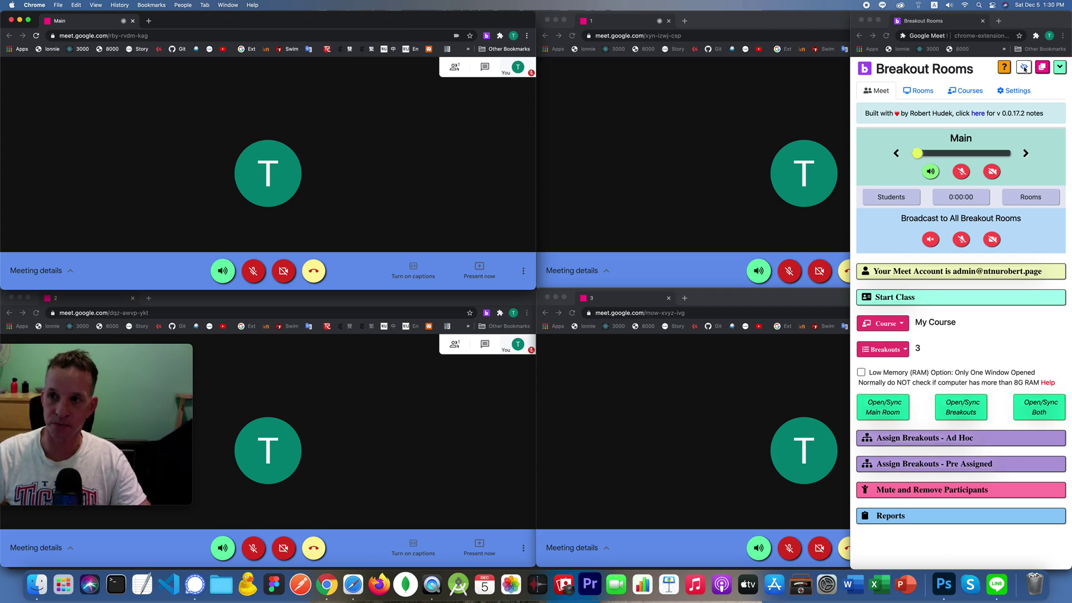
Move the Breakout Rooms window to the middle between the meeting windows and collapse its Start Class section
left_click_drag(1047, 20, 600, 4)
left_click(530, 296)
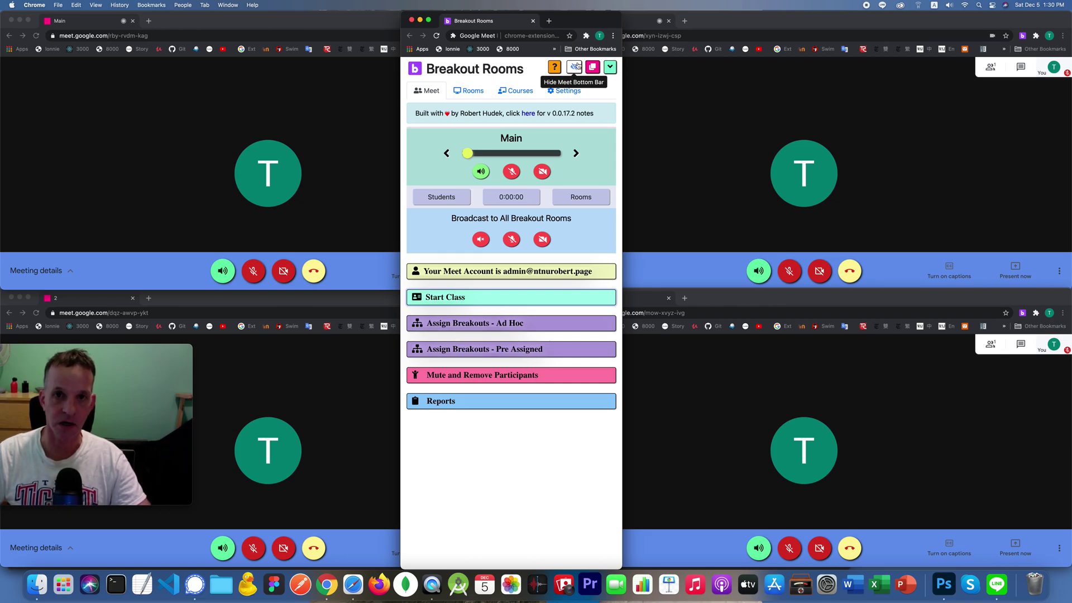
Hide and unhide the Meet bottom bar in all room windows several times, leaving it shown
left_click(575, 67)
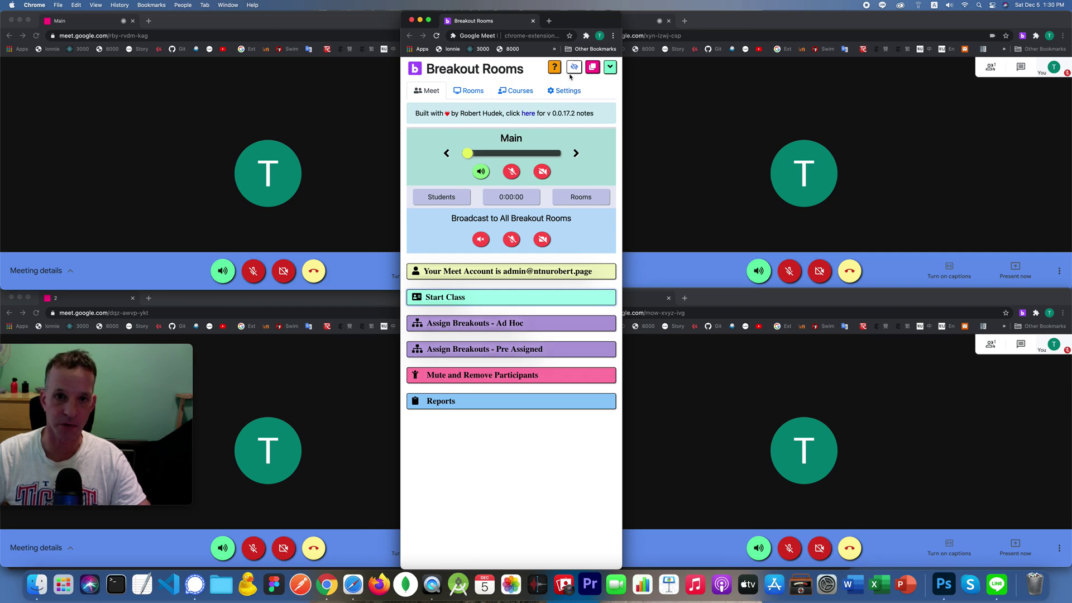
left_click(573, 70)
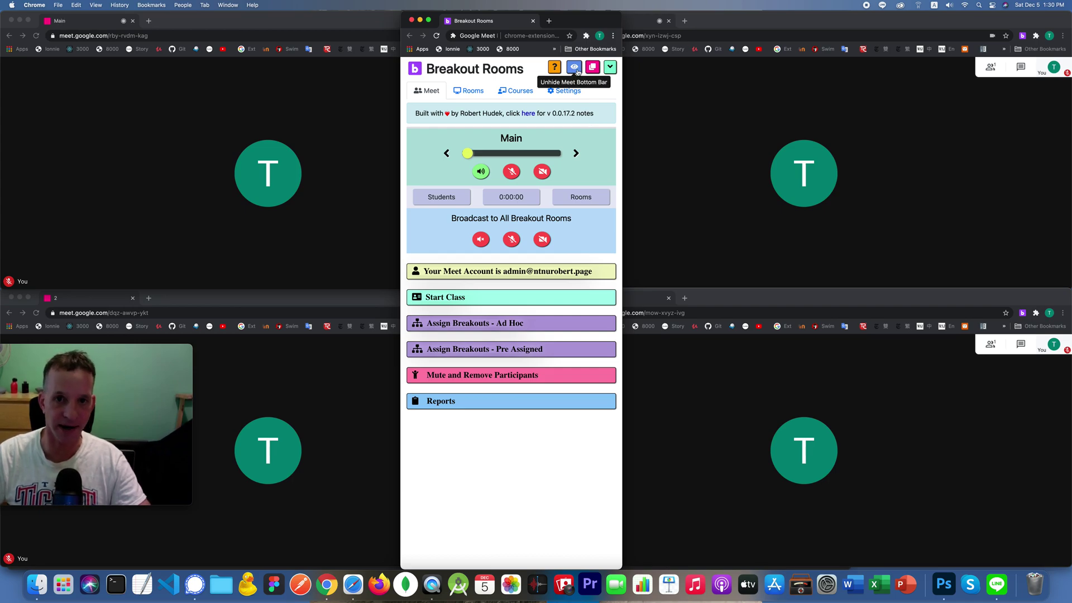
left_click(576, 70)
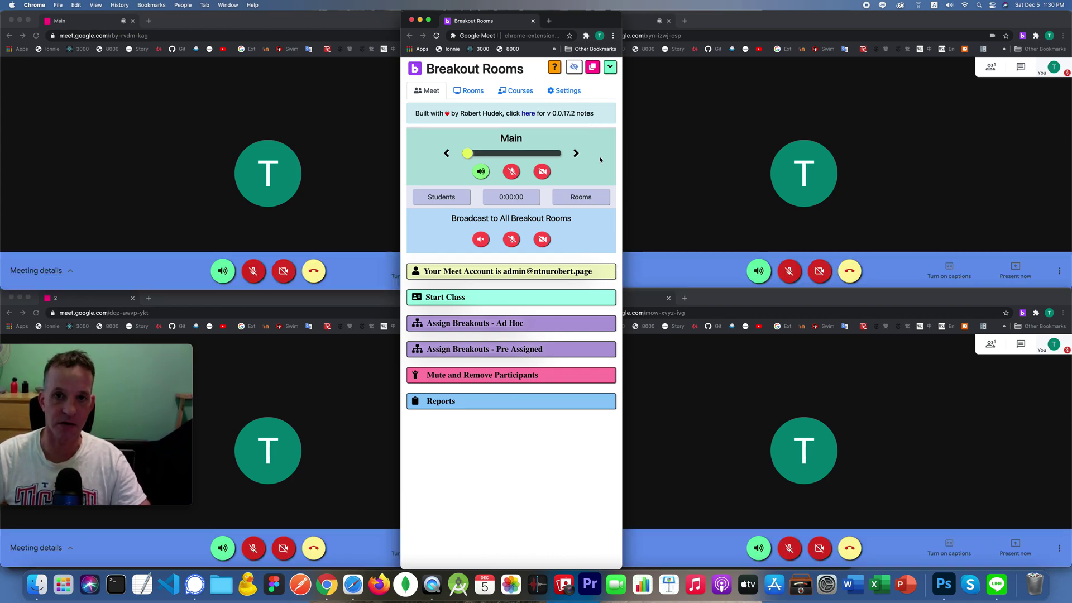
left_click(574, 70)
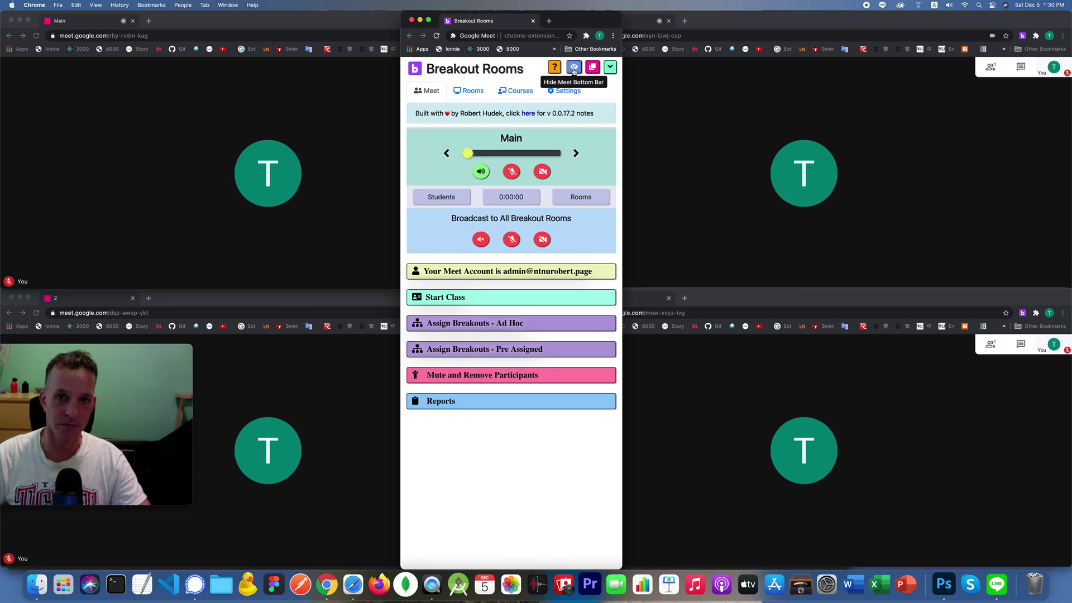
left_click(574, 70)
left_click(574, 70)
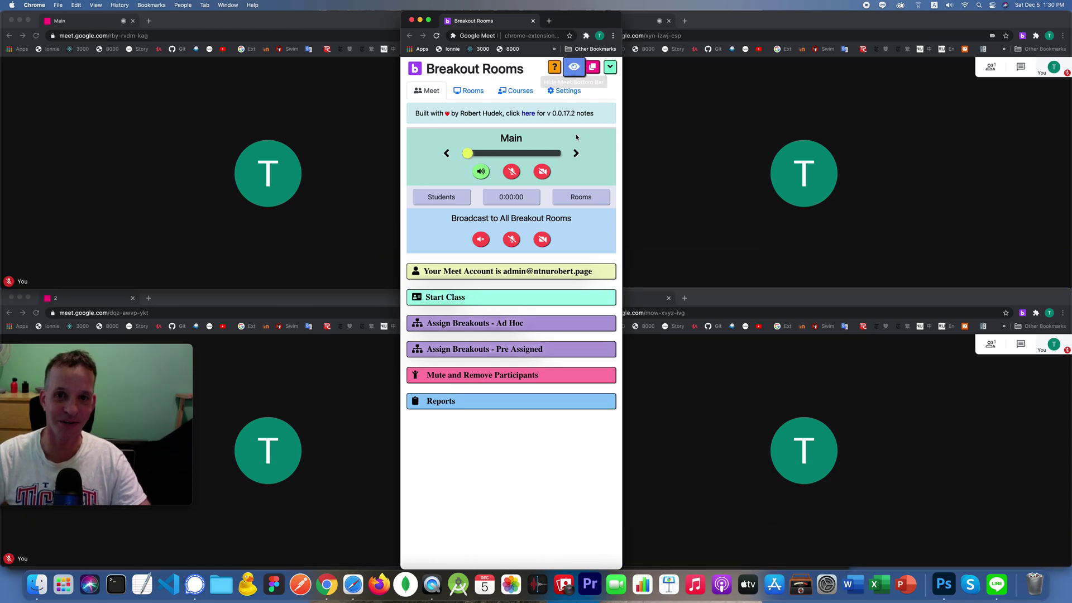
left_click(576, 68)
left_click(577, 67)
left_click(576, 68)
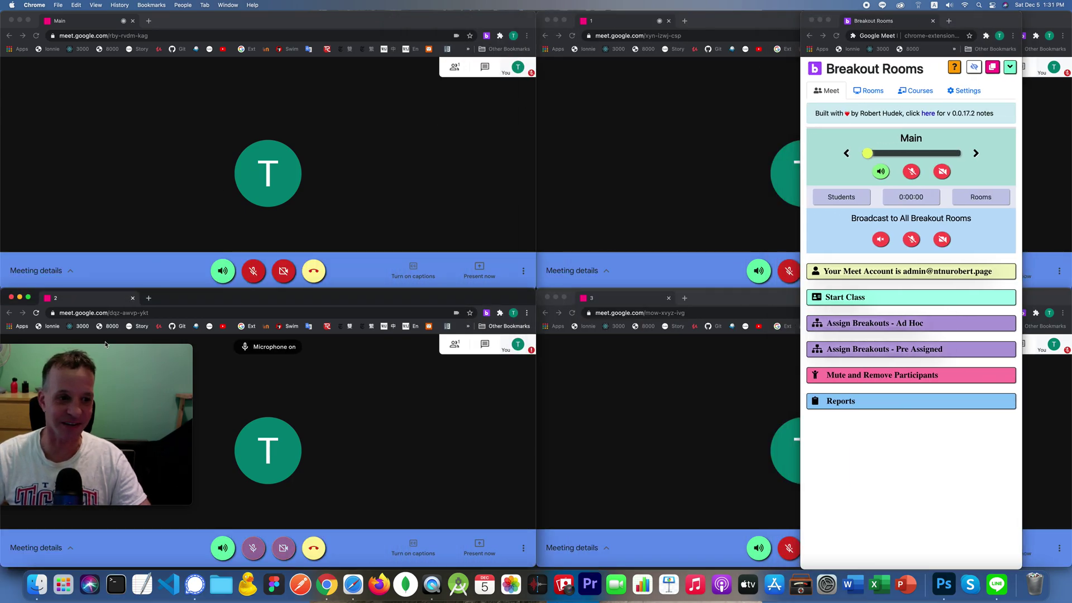
Close the QuickTime movie recording window that shows the webcam preview
double_click(112, 358)
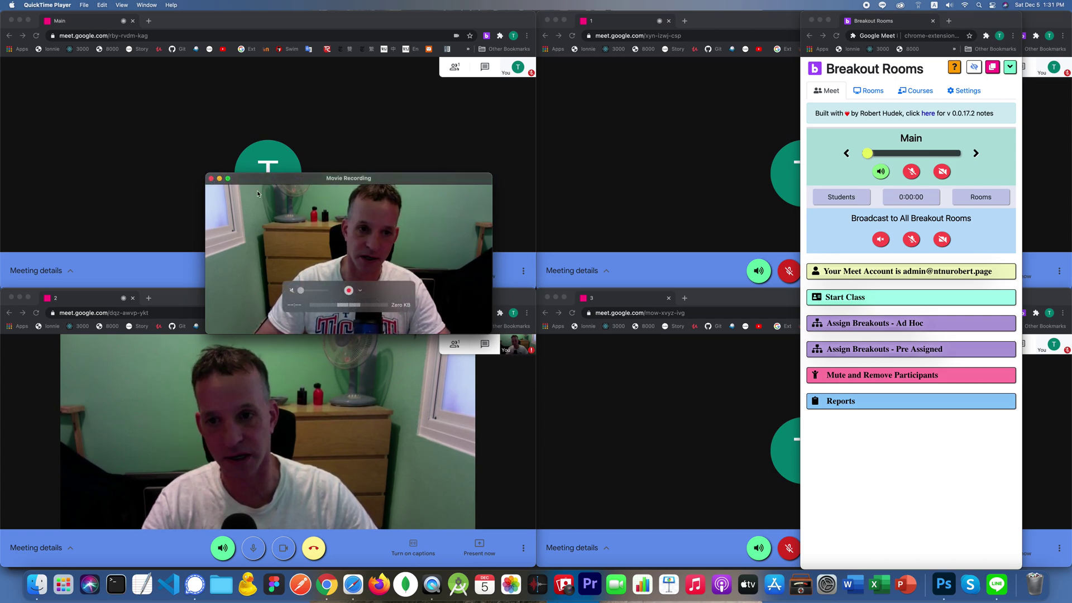
left_click(211, 179)
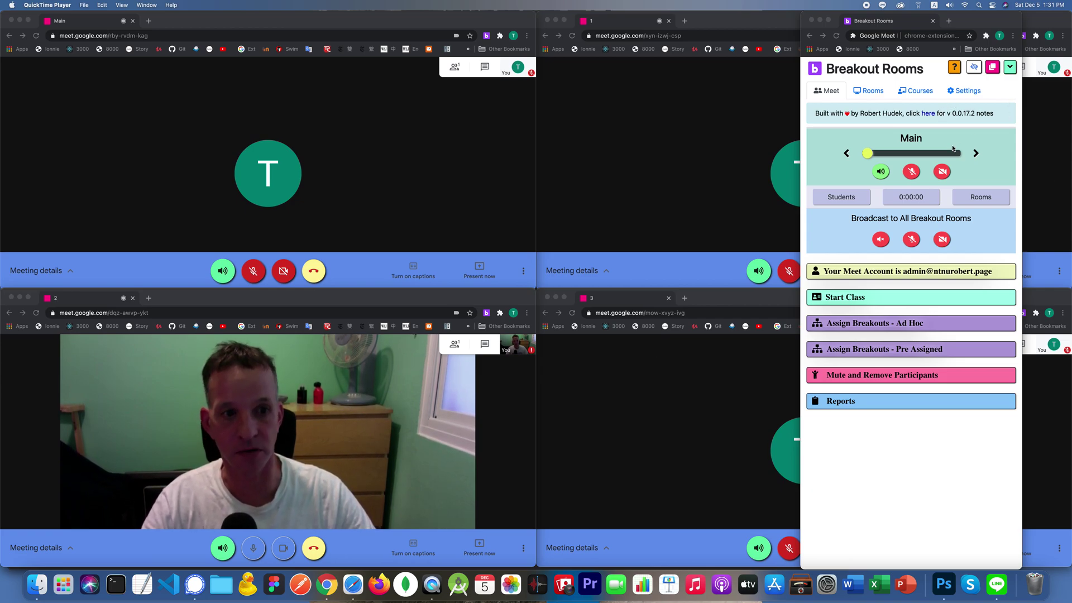
Switch the Breakout Rooms control from Main to room 2 and turn on the camera there
left_click(974, 159)
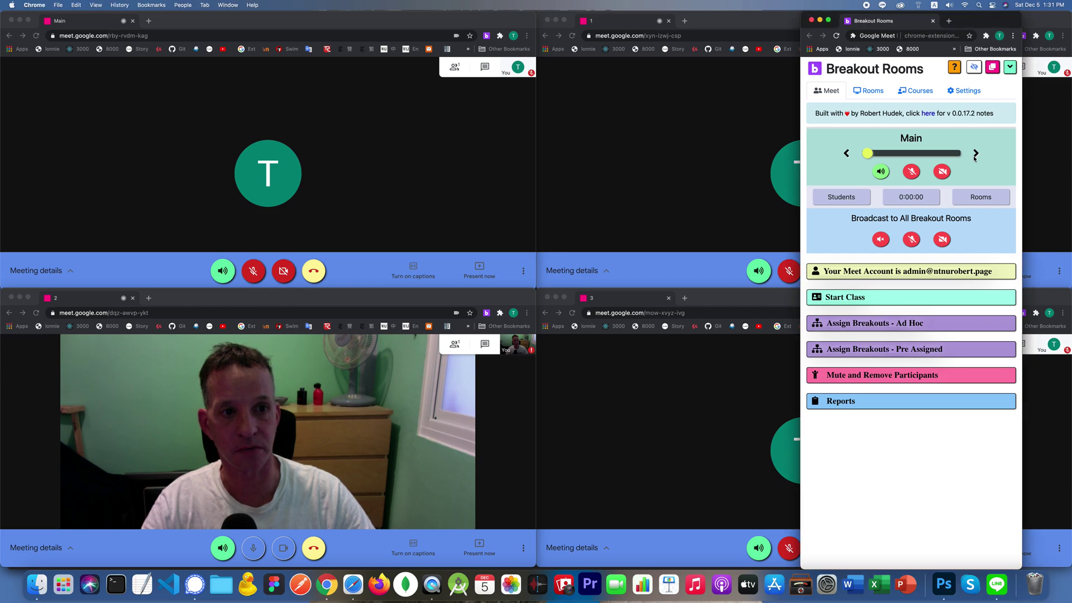
left_click(974, 158)
left_click(974, 158)
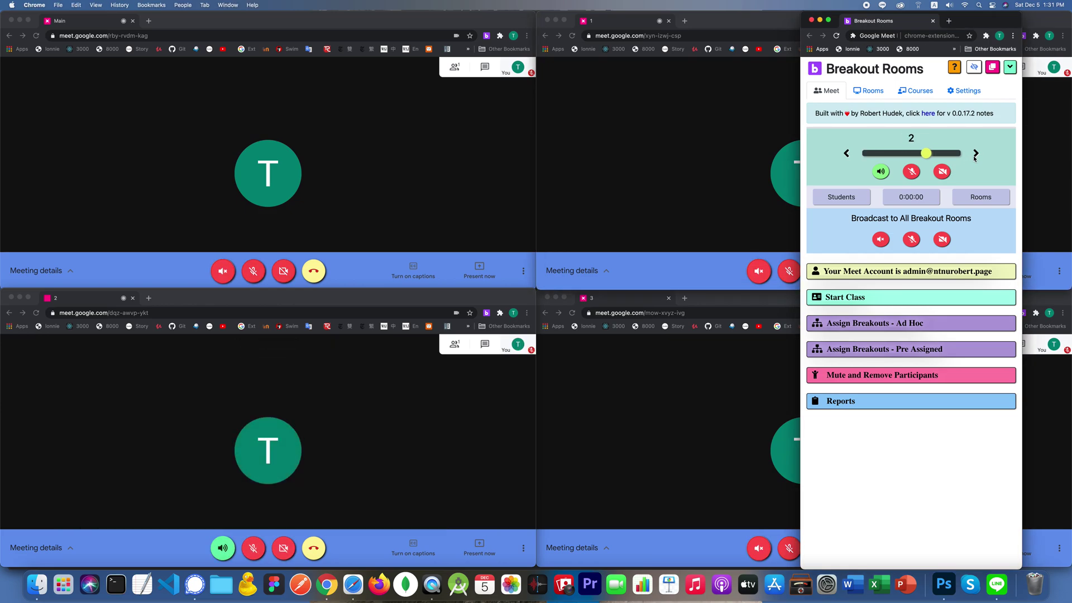
left_click(943, 171)
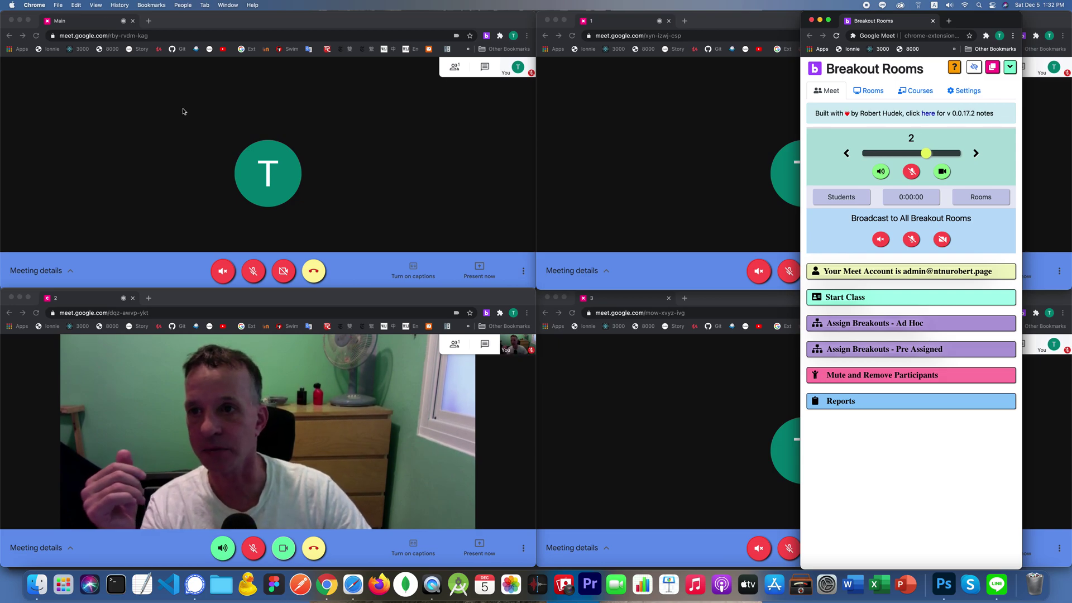
Search for "google meet breakout rooms extension" in a new tab of the Main window and open its Chrome Web Store page
left_click(145, 24)
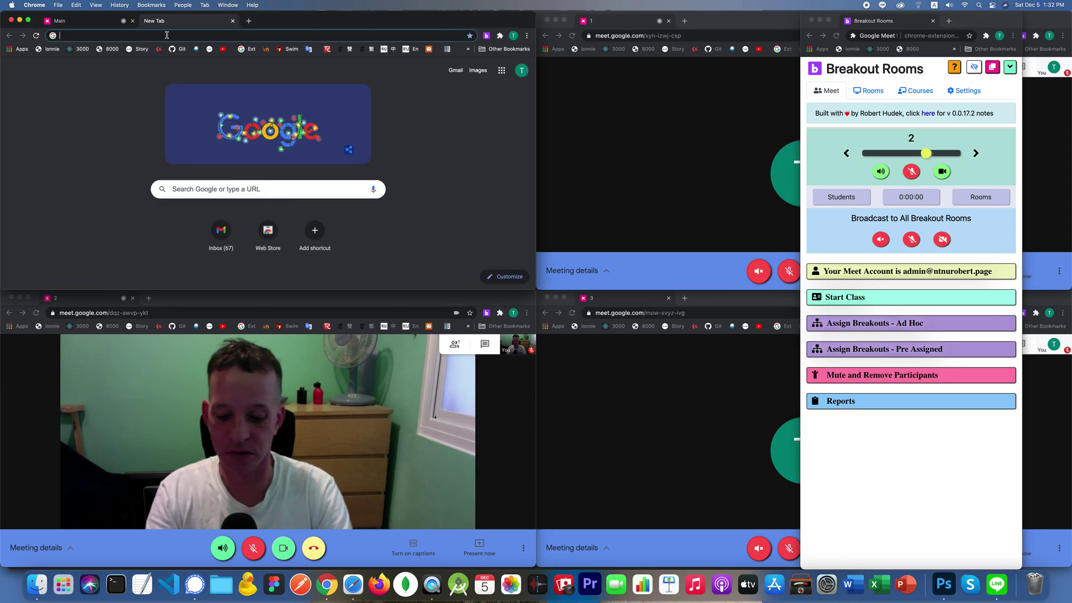
type("google meet b")
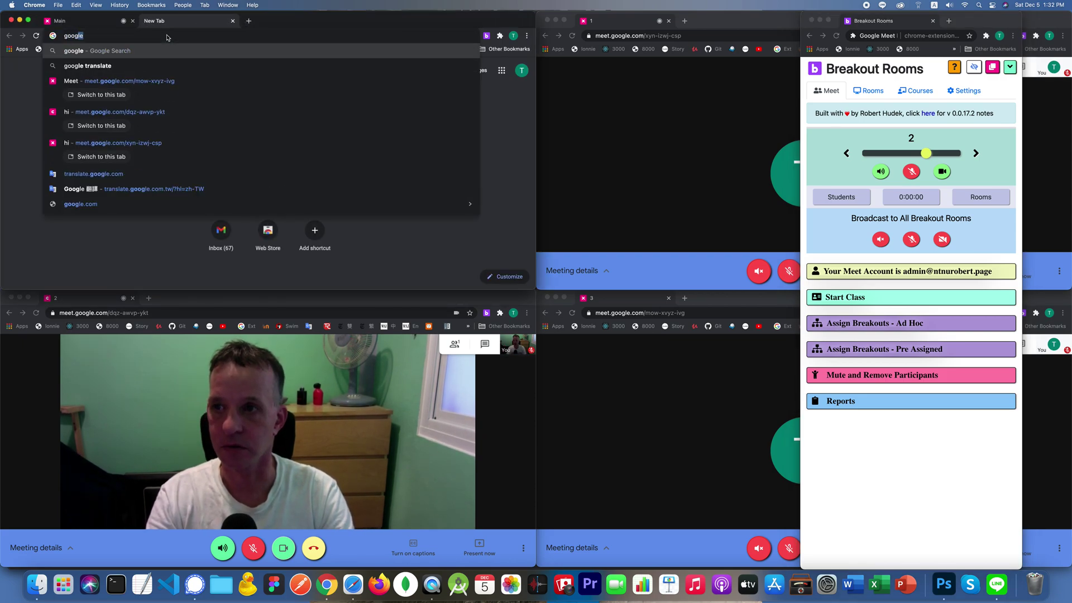
type("reakout")
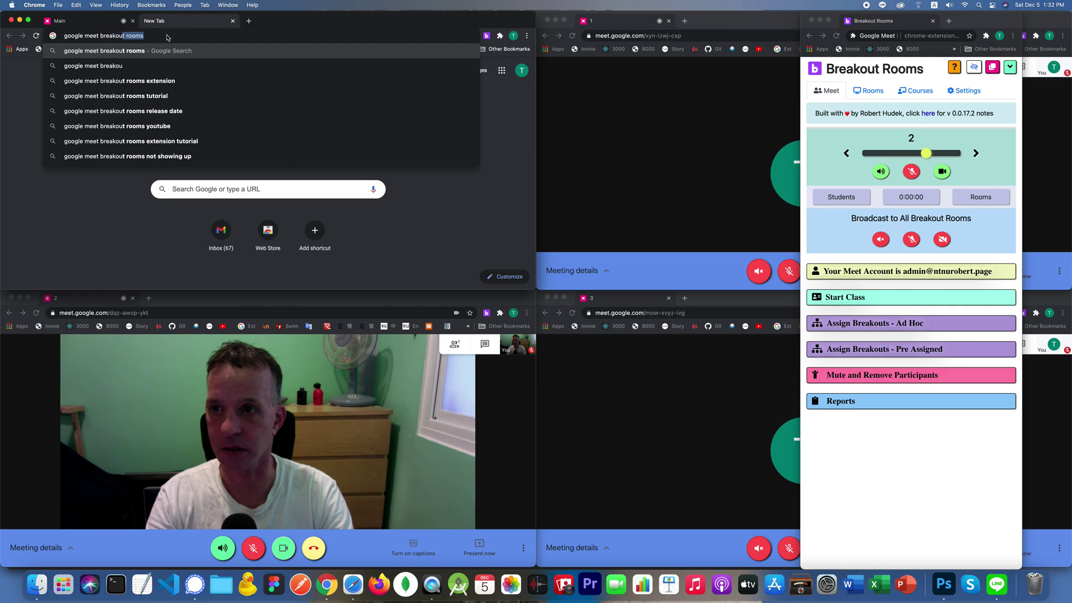
key("Down")
key("Down")
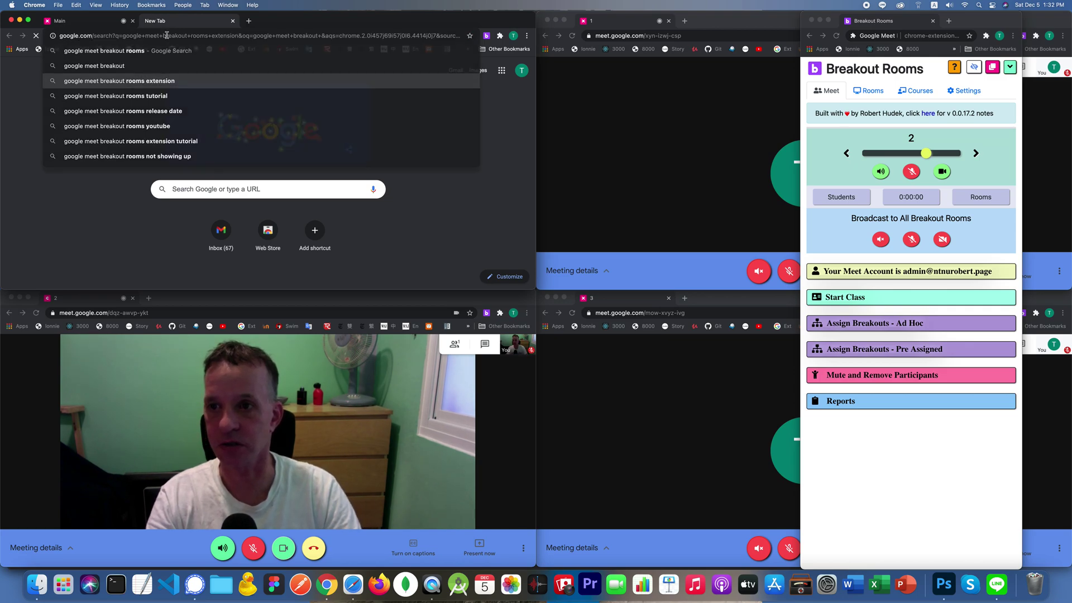
key("Return")
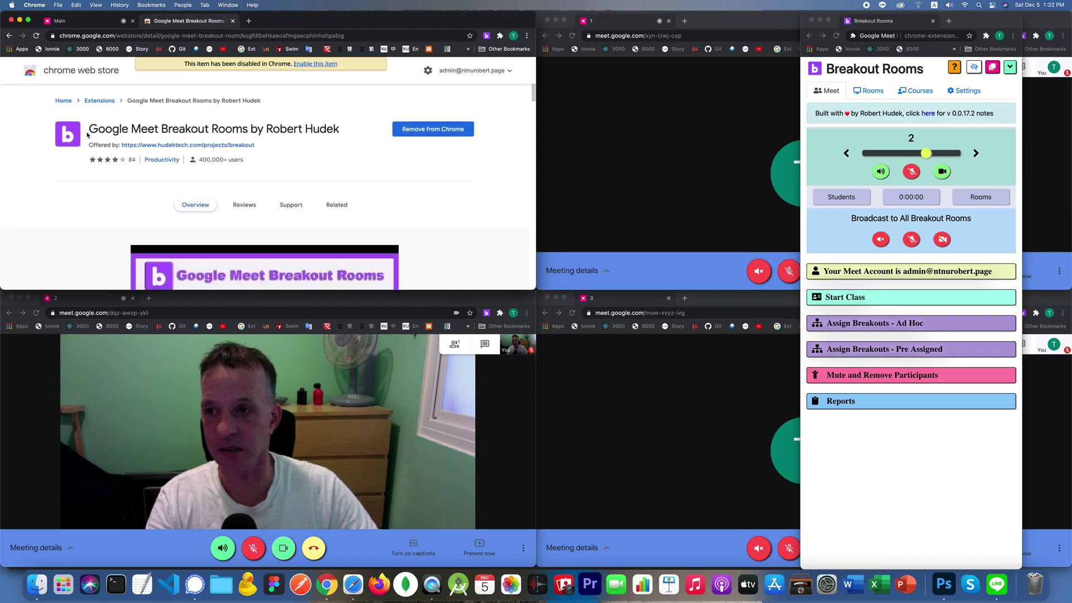
Look through the user reviews of the Google Meet Breakout Rooms extension in the Chrome Web Store
left_click(251, 206)
scroll(271, 177, "down", 5)
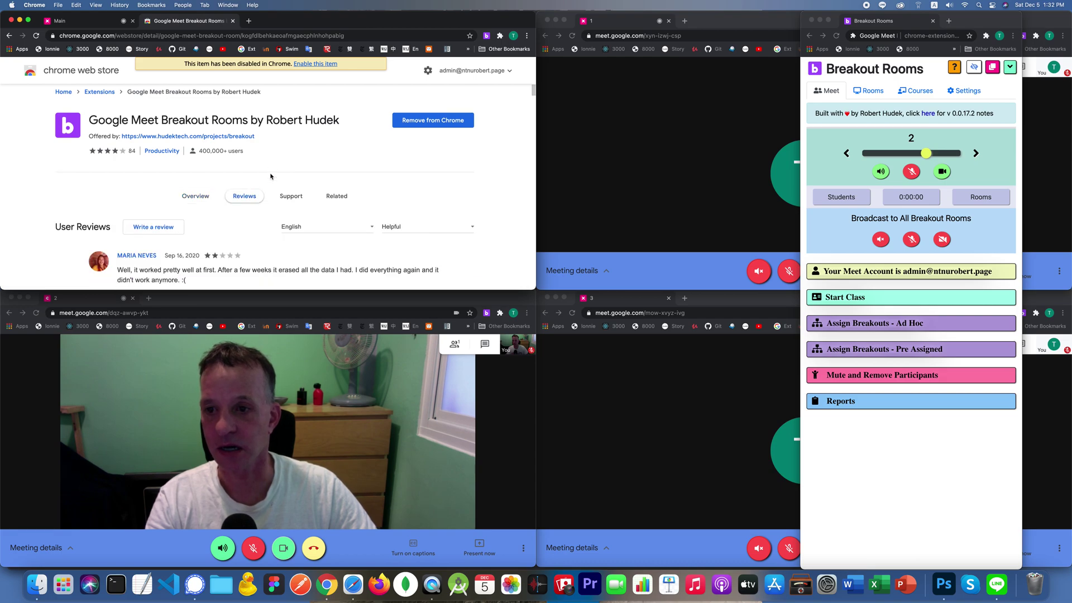
scroll(271, 176, "down", 3)
scroll(271, 176, "up", 2)
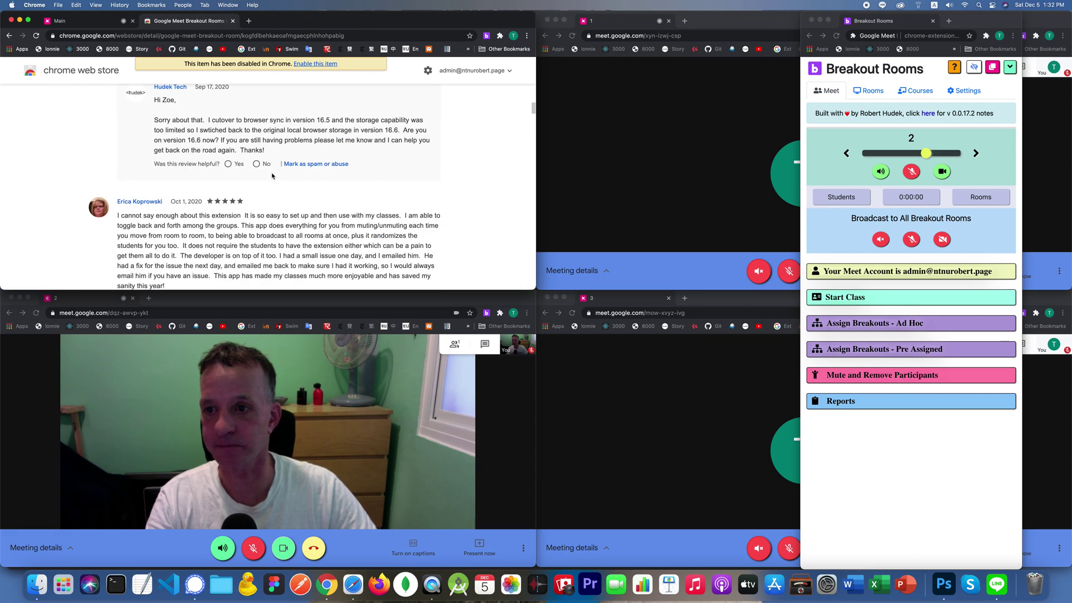
scroll(273, 176, "up", 1)
scroll(272, 176, "up", 3)
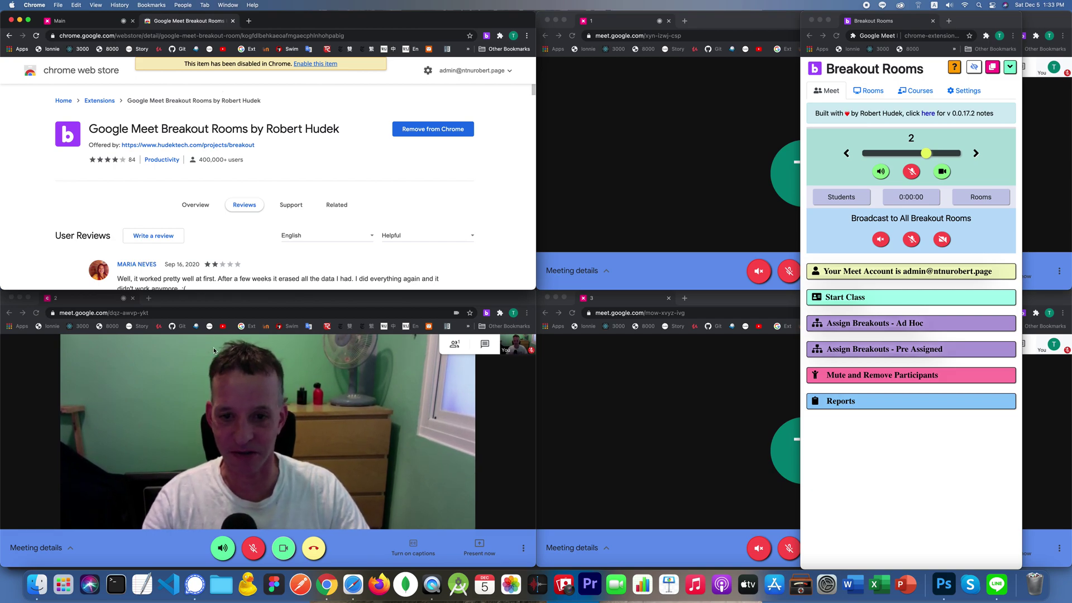
Return to the Main meeting tab and bring the room 1 meeting window to the front
left_click(96, 24)
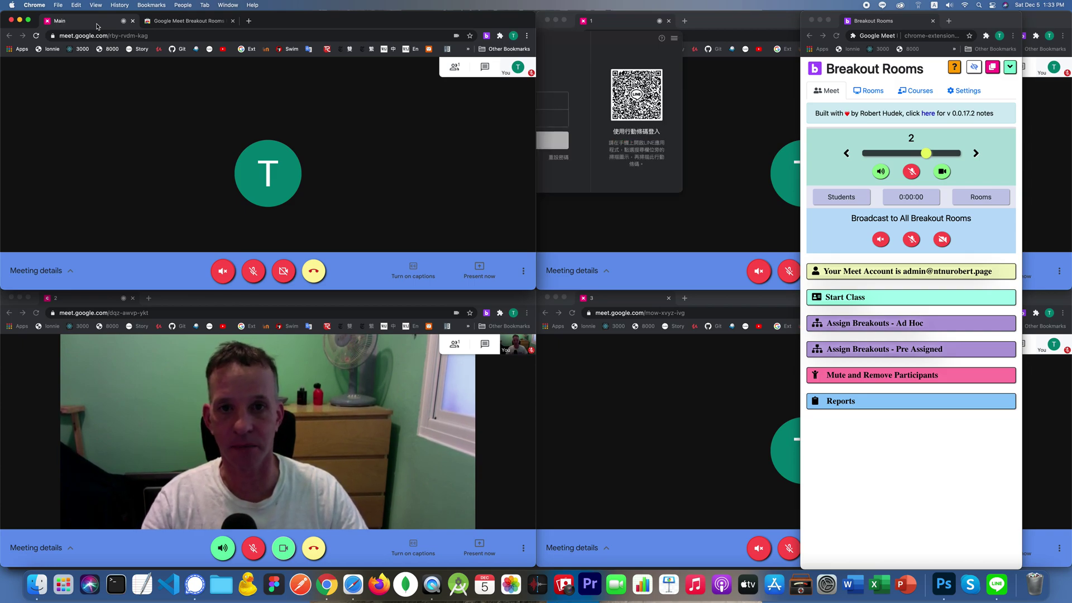
left_click(615, 21)
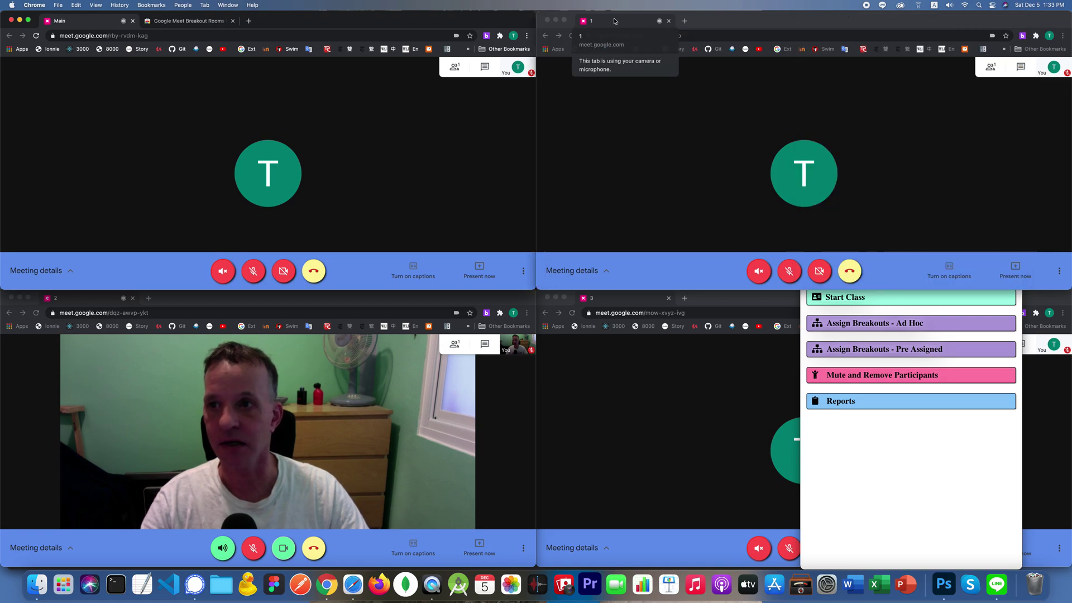